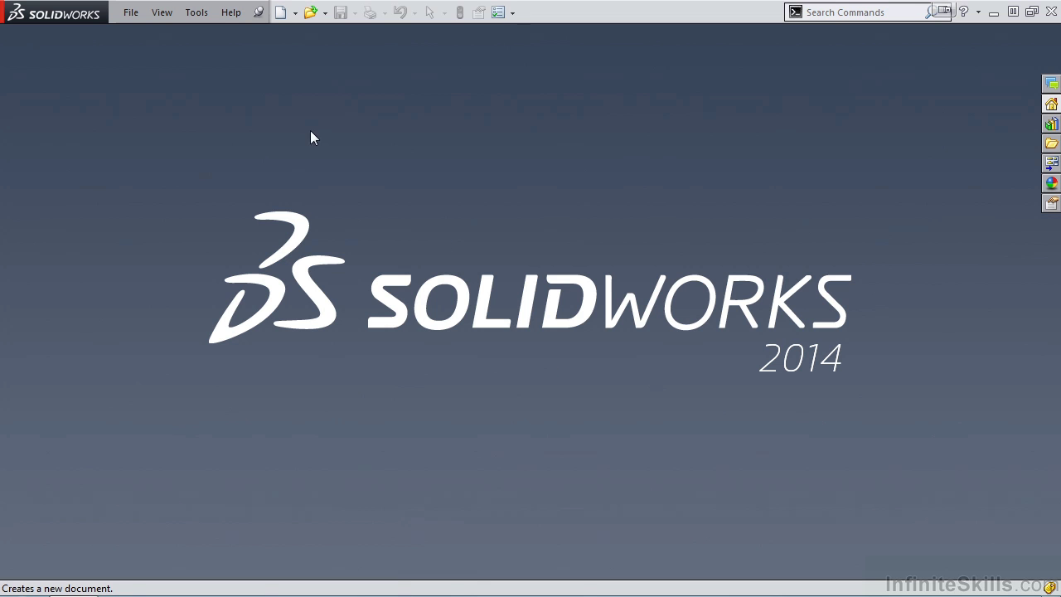
Create a new Part document (Part1) from the New SolidWorks Document dialog
{"action": "left_click", "coordinate": [282, 18]}
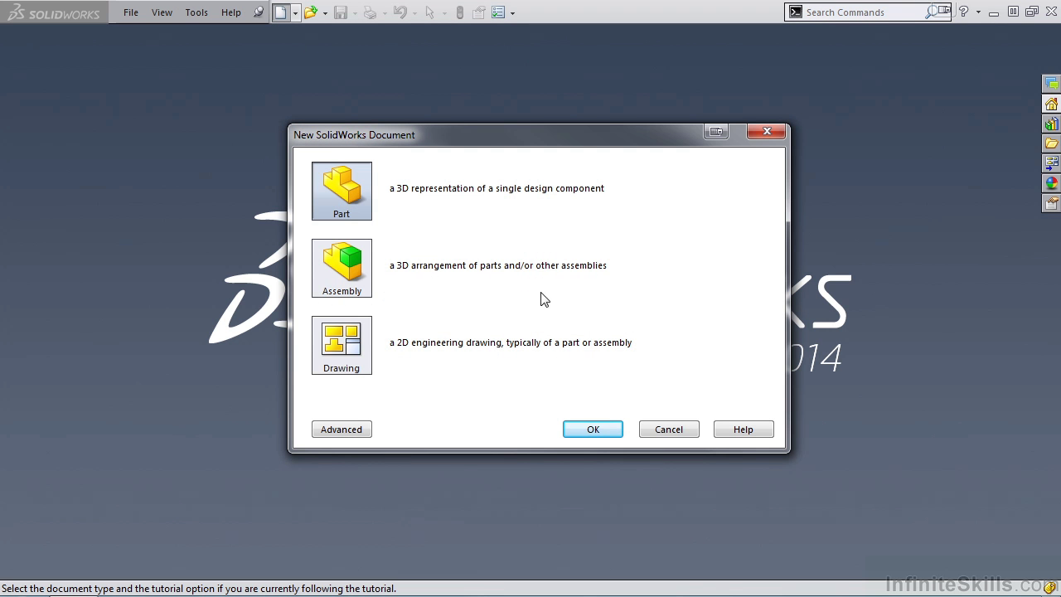
{"action": "left_click", "coordinate": [593, 429]}
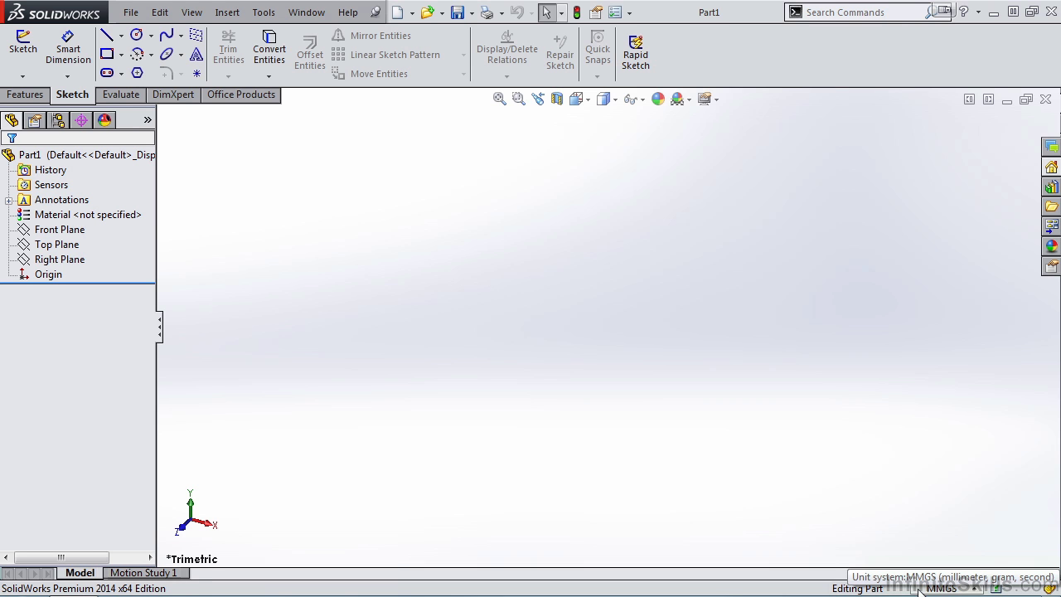
Show the unit system list on the status bar to confirm MMGS is in use
{"action": "left_click", "coordinate": [920, 588]}
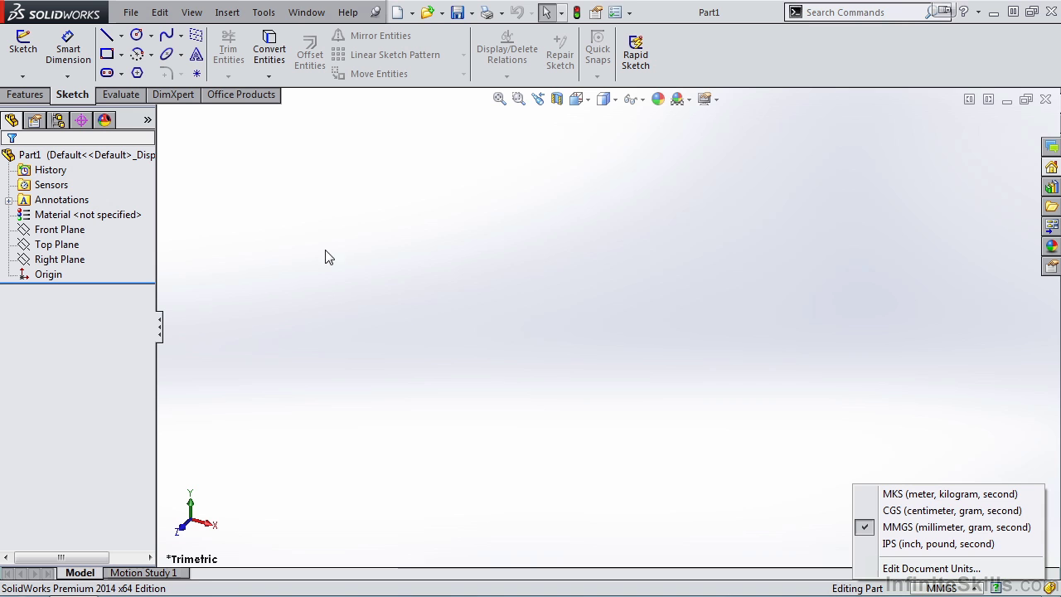
Start Sketch1 on the Front Plane and bring up the line type choices
{"action": "left_click", "coordinate": [23, 50]}
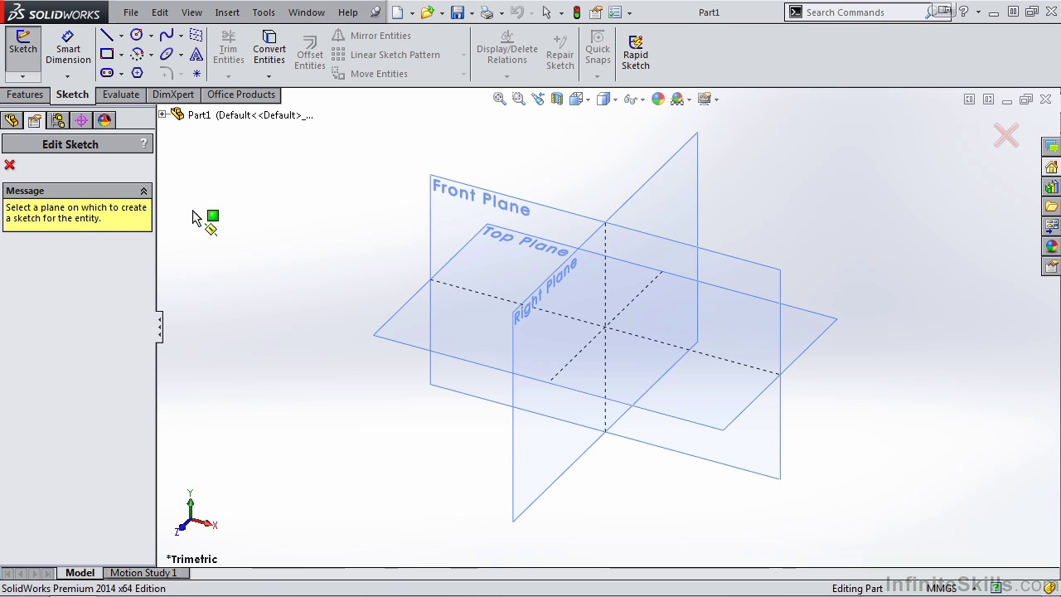
{"action": "left_click", "coordinate": [455, 225]}
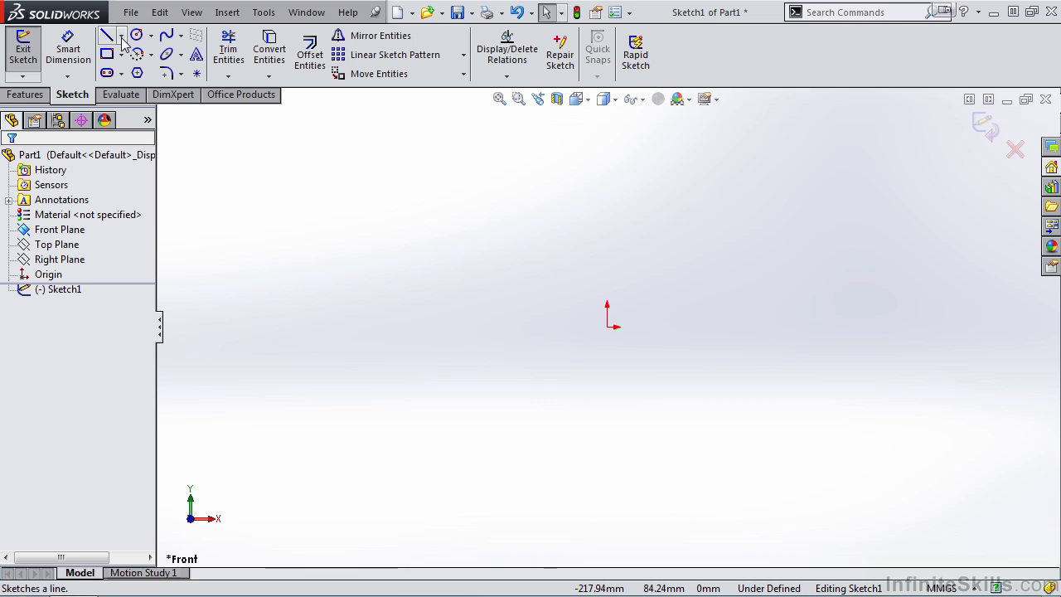
{"action": "left_click", "coordinate": [122, 38]}
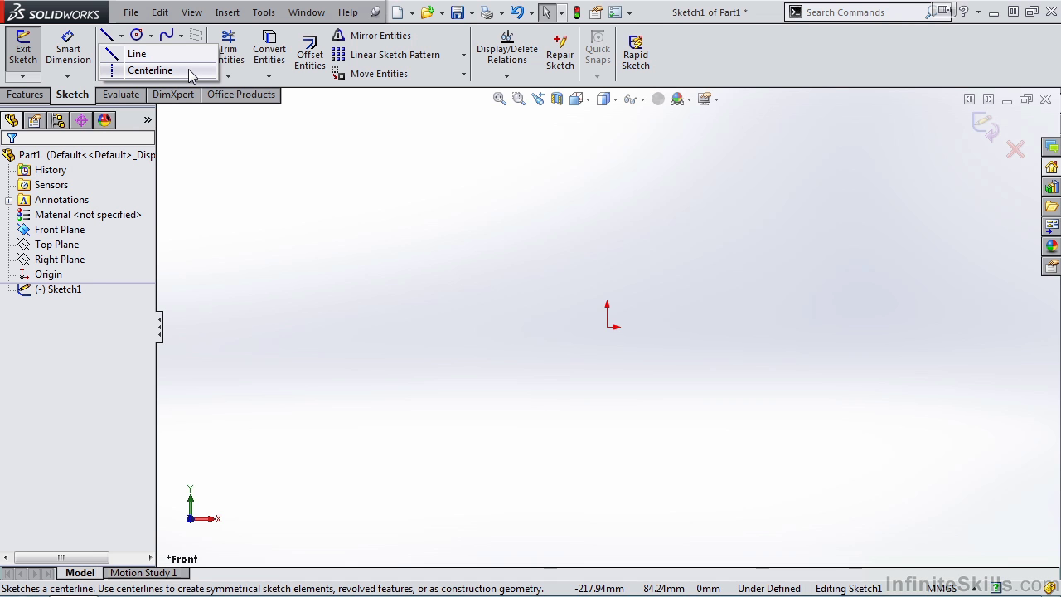
Sketch three chained lines from left of the origin, up, right, and down-right
{"action": "left_click", "coordinate": [116, 54]}
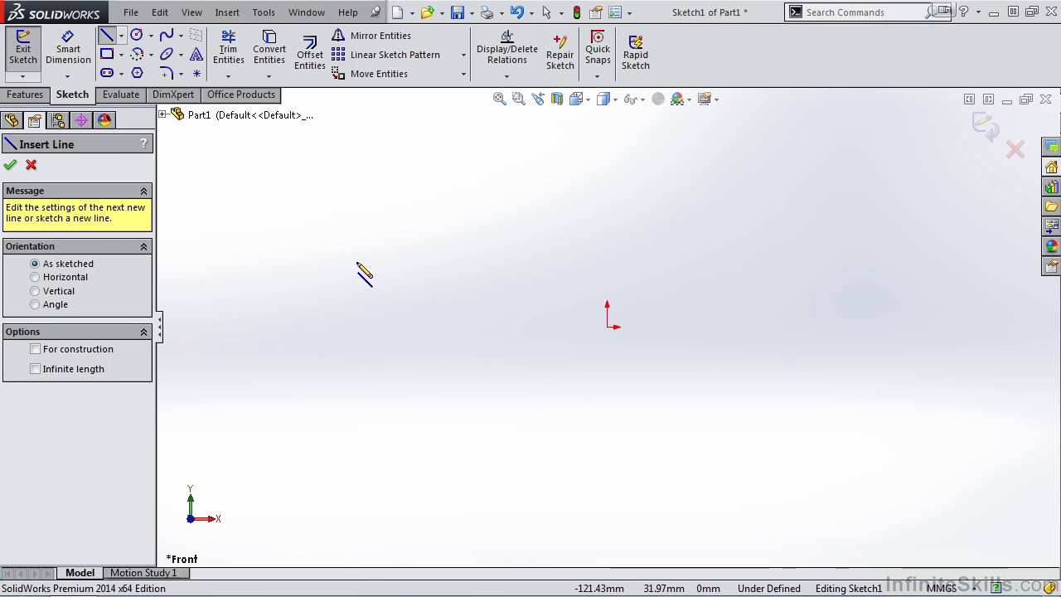
{"action": "left_click", "coordinate": [367, 311]}
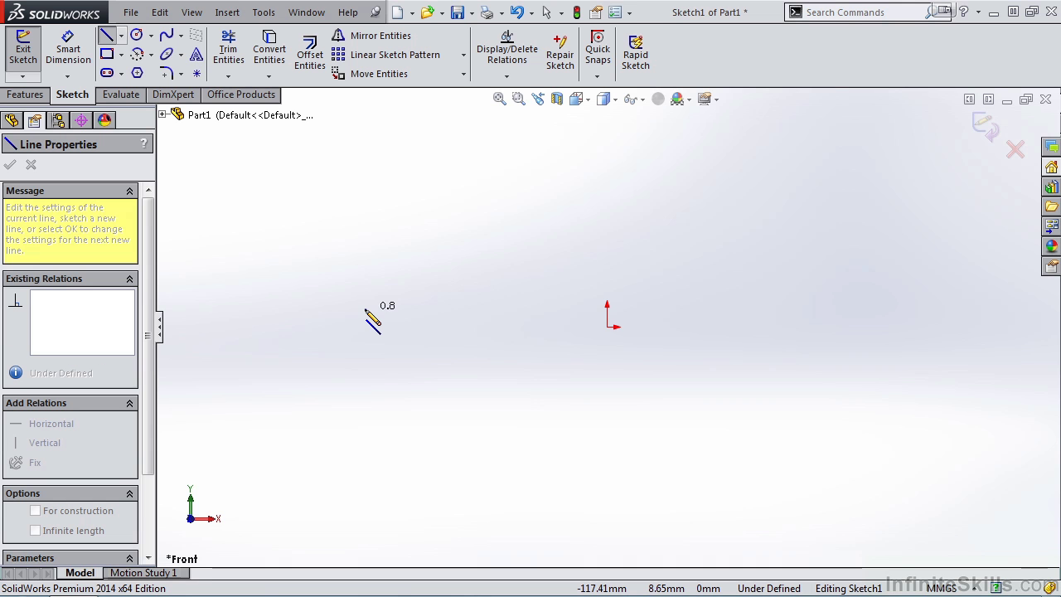
{"action": "left_click", "coordinate": [478, 177]}
{"action": "left_click", "coordinate": [477, 178]}
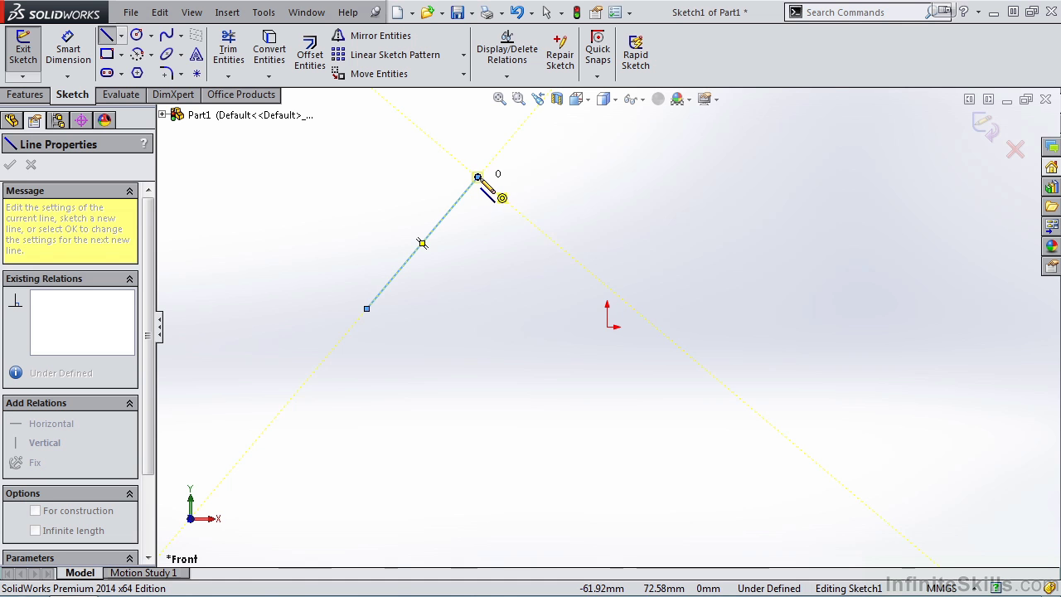
{"action": "left_click", "coordinate": [659, 190]}
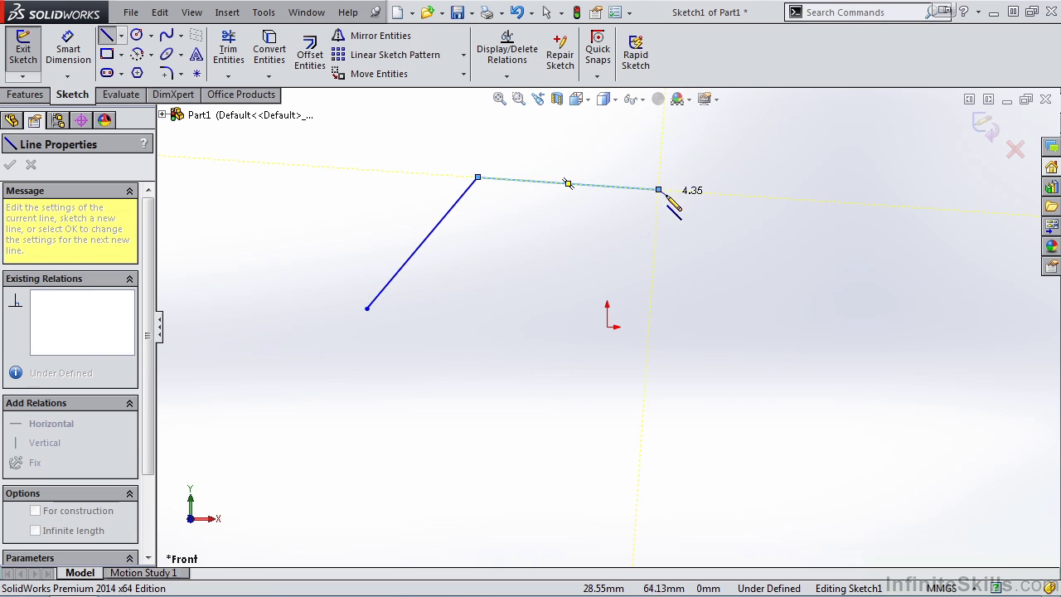
{"action": "left_click", "coordinate": [746, 301]}
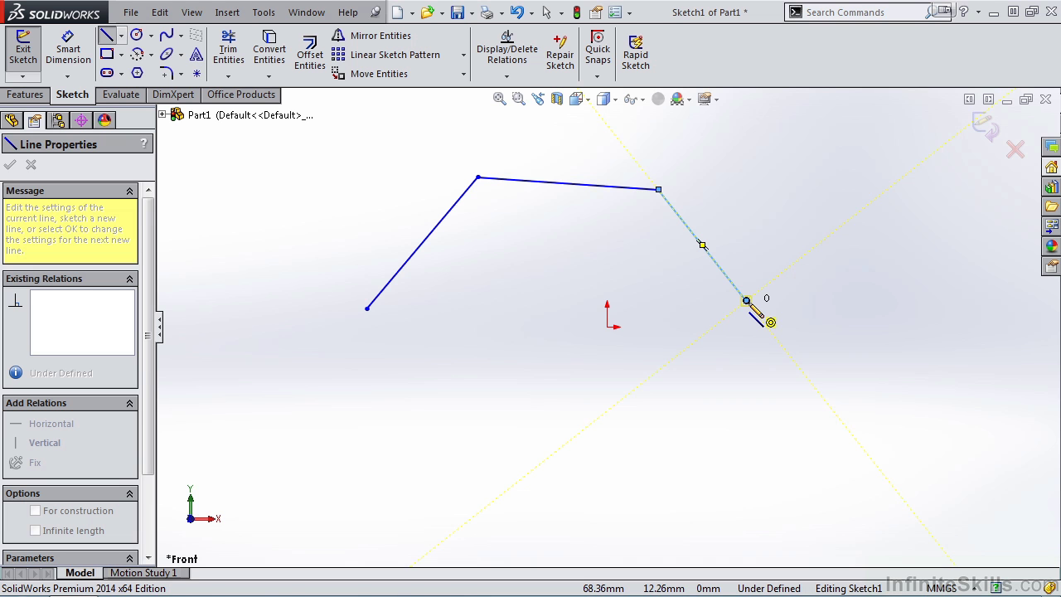
End the arch chain and draw a two-segment chain below-left of the origin
{"action": "right_click", "coordinate": [746, 300]}
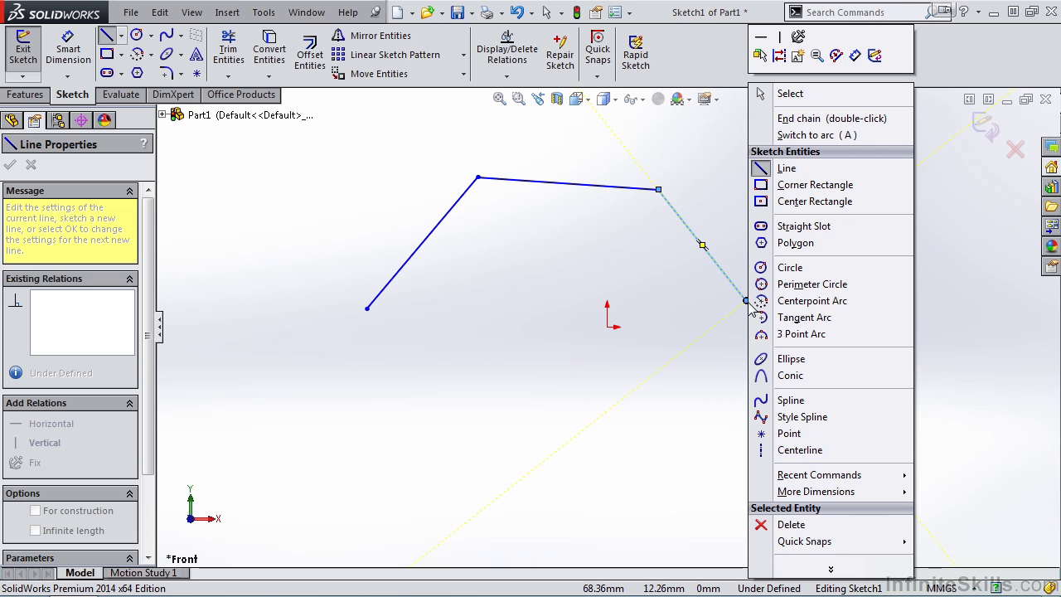
{"action": "left_click", "coordinate": [815, 121]}
{"action": "left_click", "coordinate": [429, 473]}
{"action": "left_click", "coordinate": [471, 424]}
{"action": "left_click", "coordinate": [515, 434]}
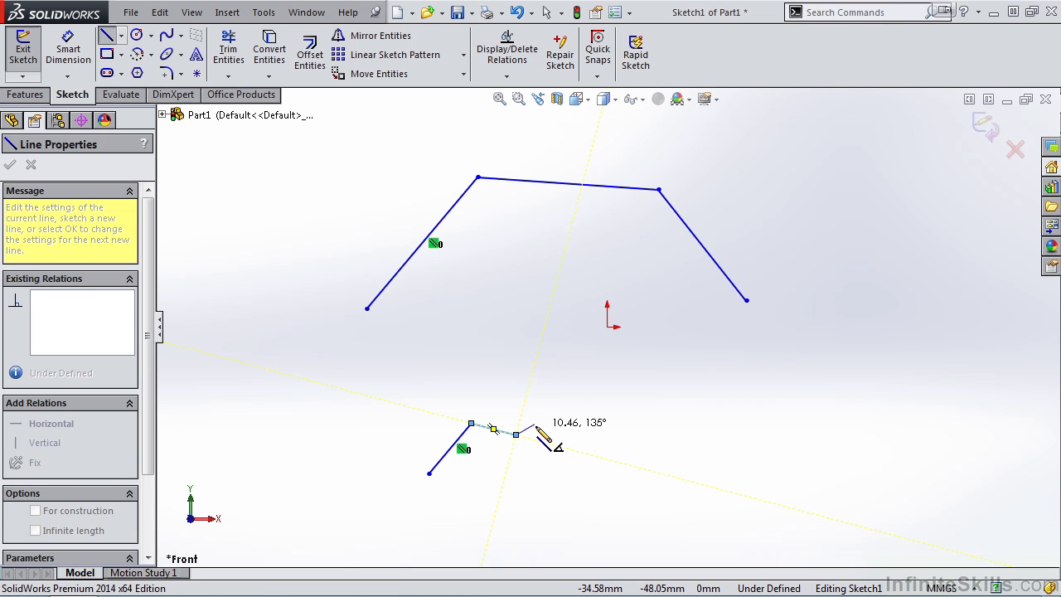
{"action": "key", "text": "Escape"}
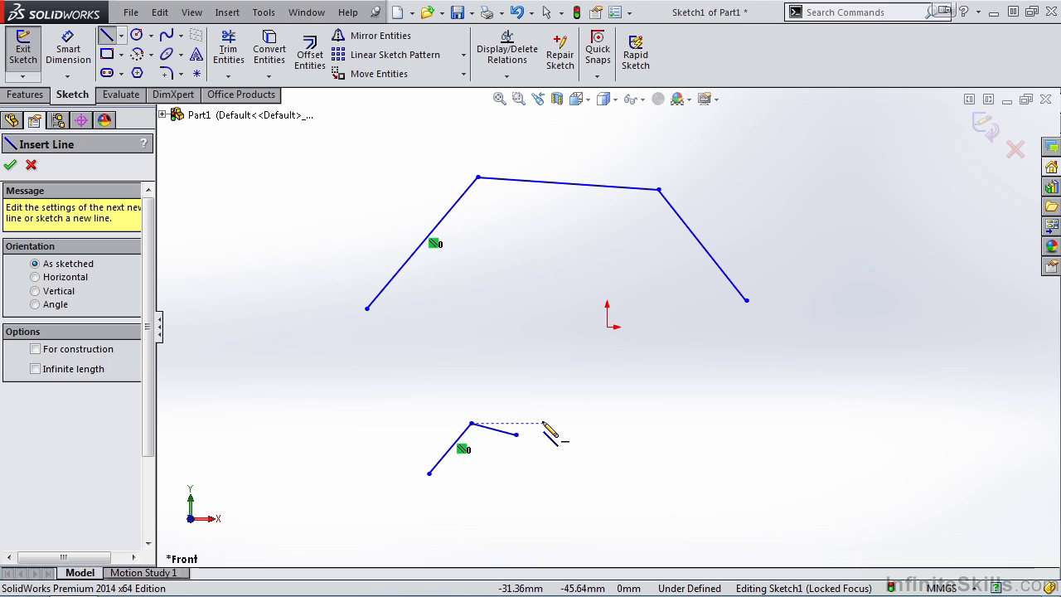
{"action": "key", "text": "Escape"}
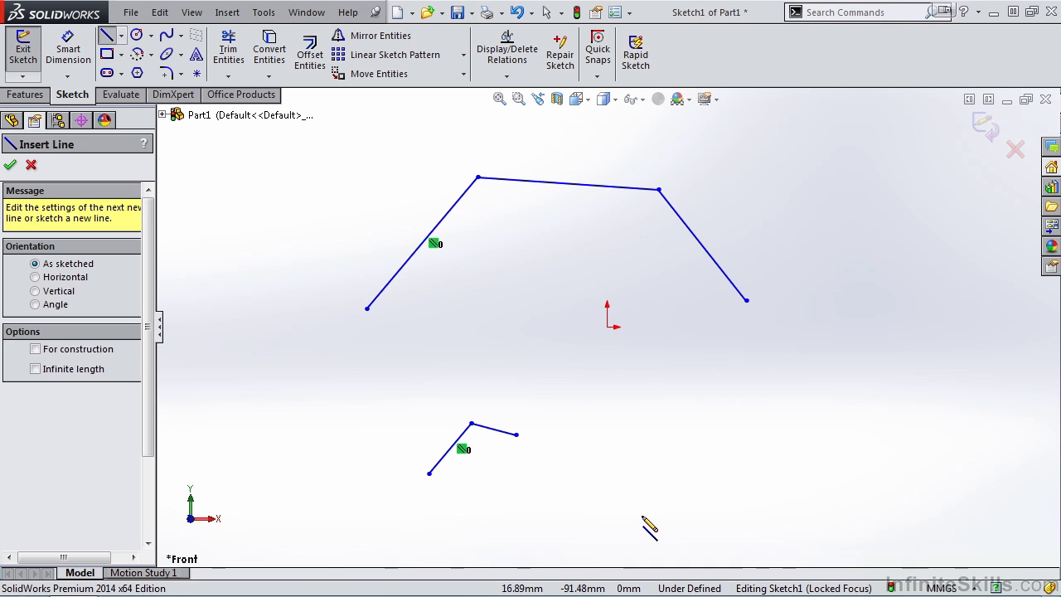
Draw a second two-segment line chain below-right of the origin
{"action": "left_click", "coordinate": [642, 516]}
{"action": "left_click", "coordinate": [747, 435]}
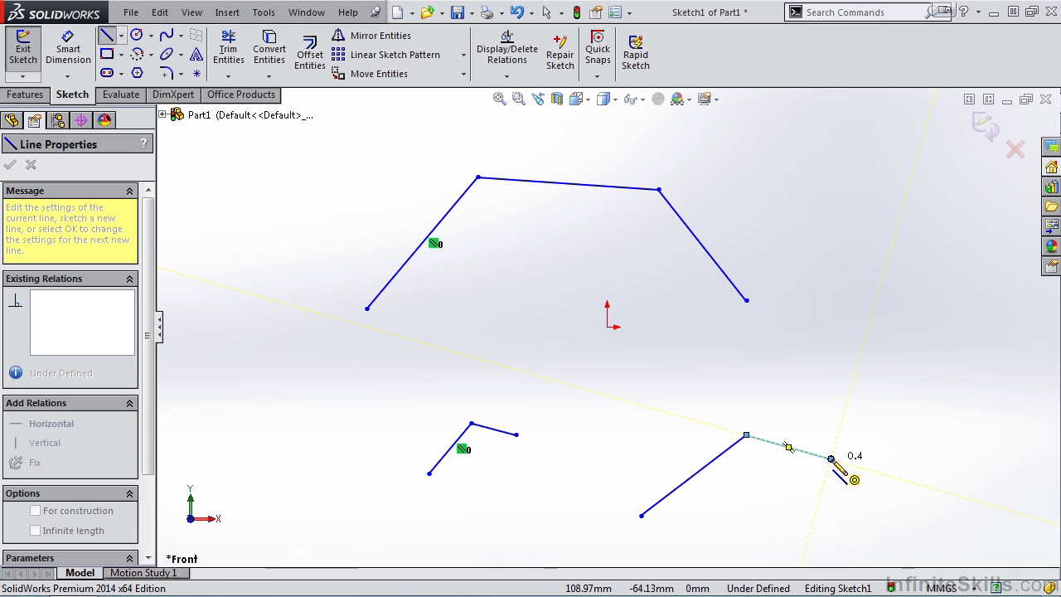
{"action": "left_click", "coordinate": [832, 458]}
{"action": "key", "text": "Escape"}
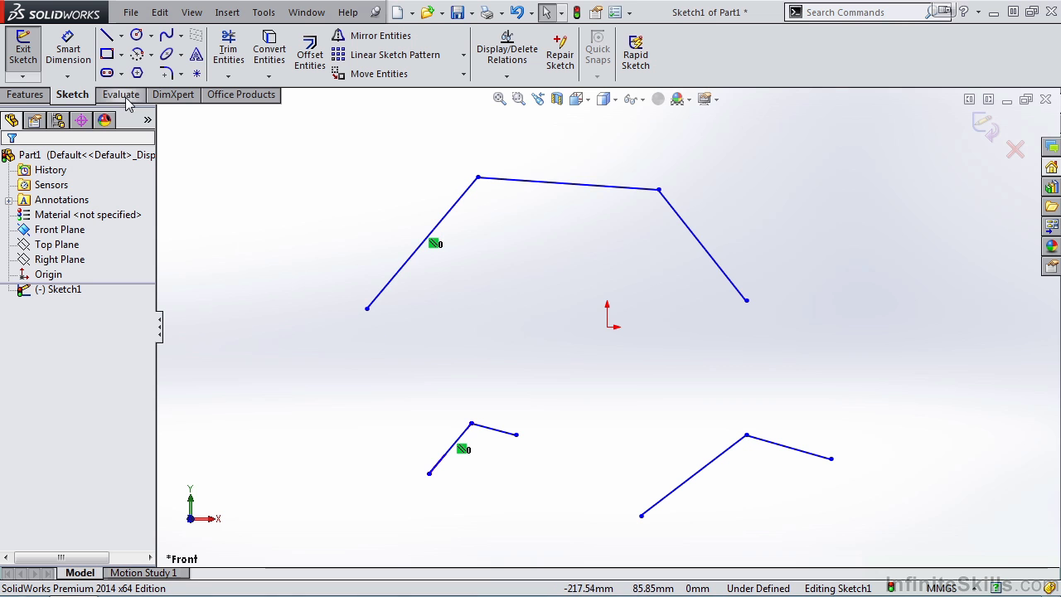
Draw a single diagonal line sloping down from the upper right and accept it
{"action": "left_click", "coordinate": [107, 41]}
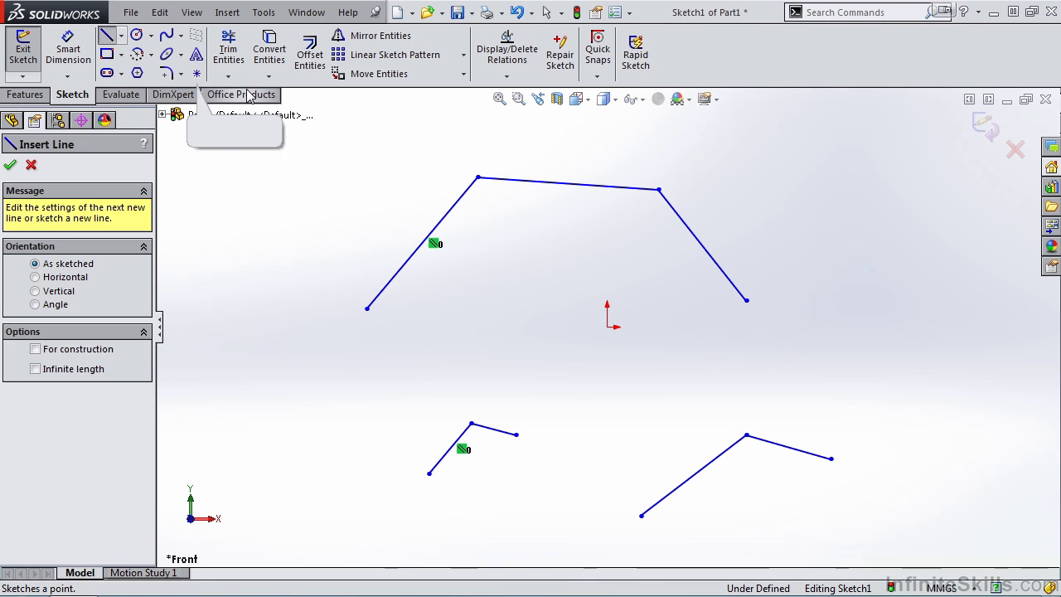
{"action": "left_click", "coordinate": [785, 162]}
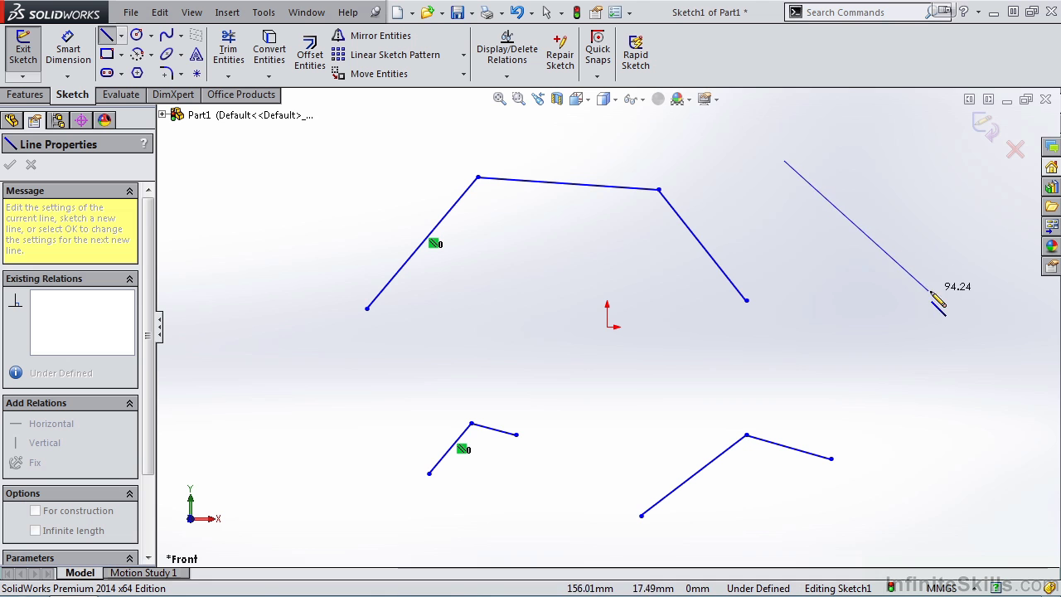
{"action": "double_click", "coordinate": [967, 342]}
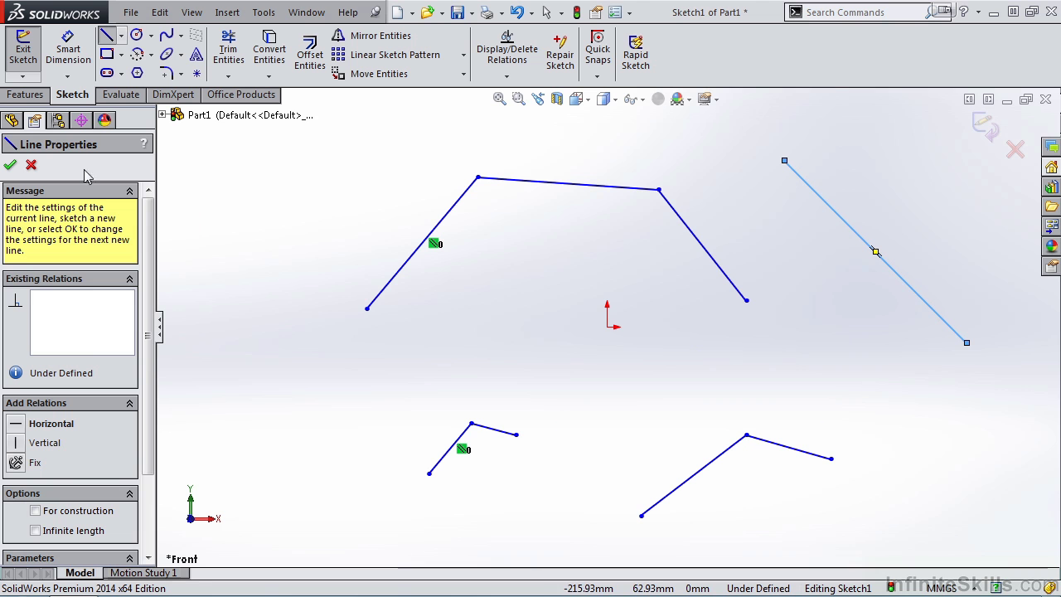
{"action": "left_click", "coordinate": [8, 165]}
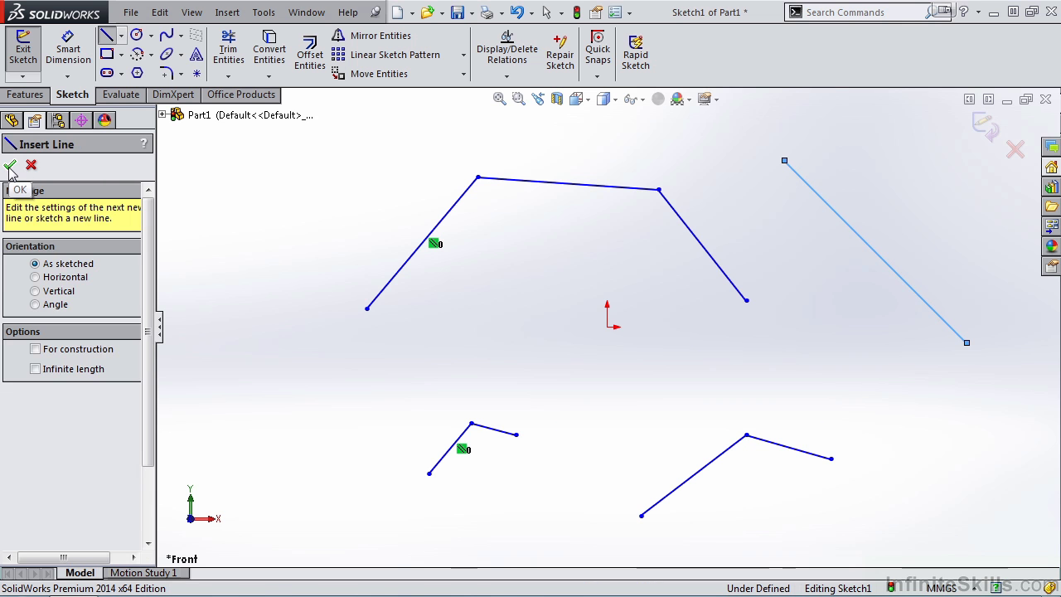
{"action": "left_click", "coordinate": [9, 166]}
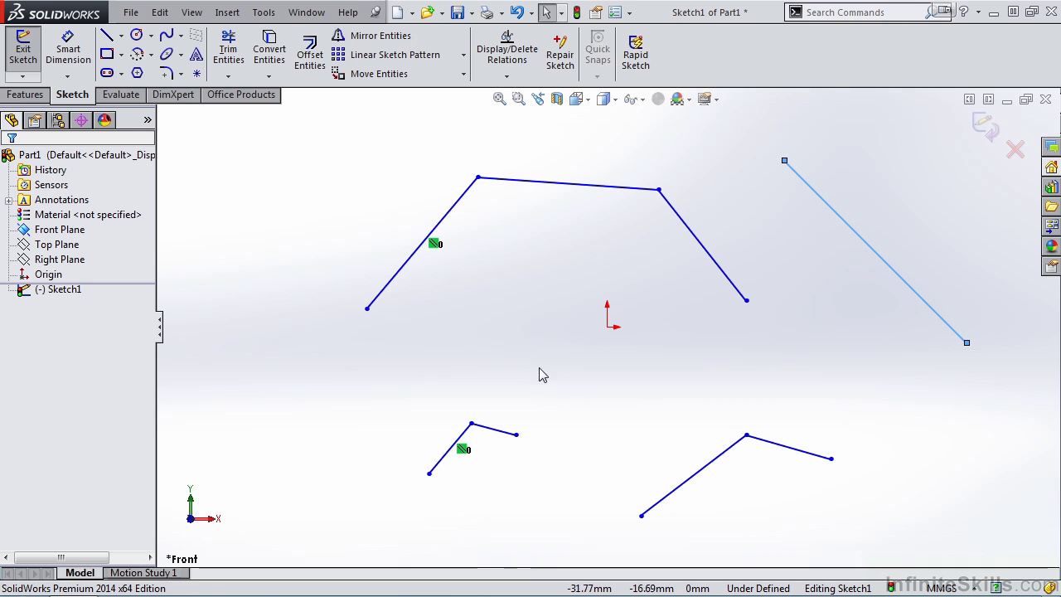
Remove the short second segment from the lower-left chain
{"action": "left_click", "coordinate": [495, 431]}
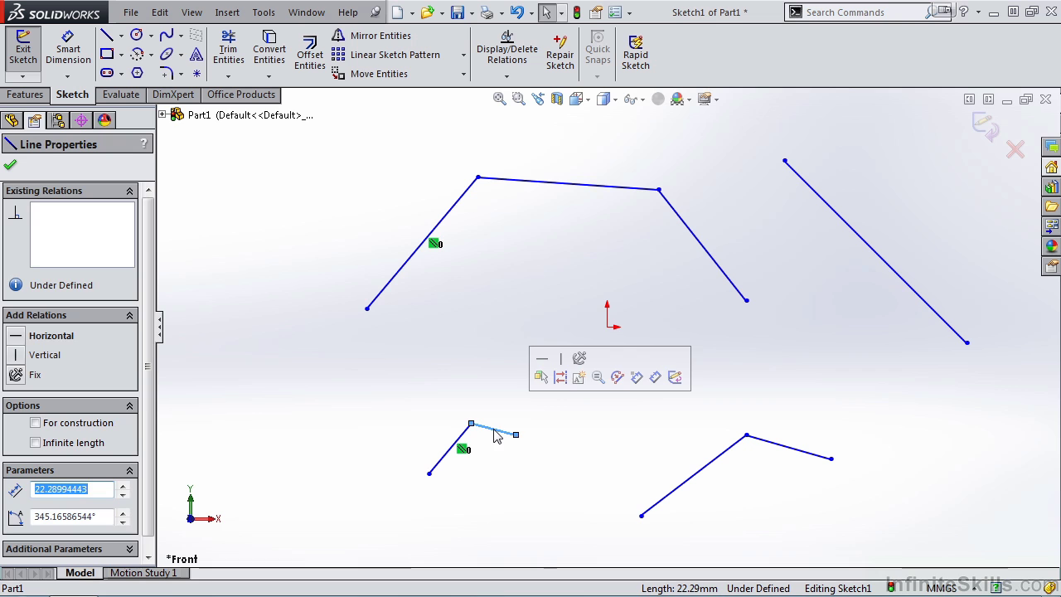
{"action": "key", "text": "Escape"}
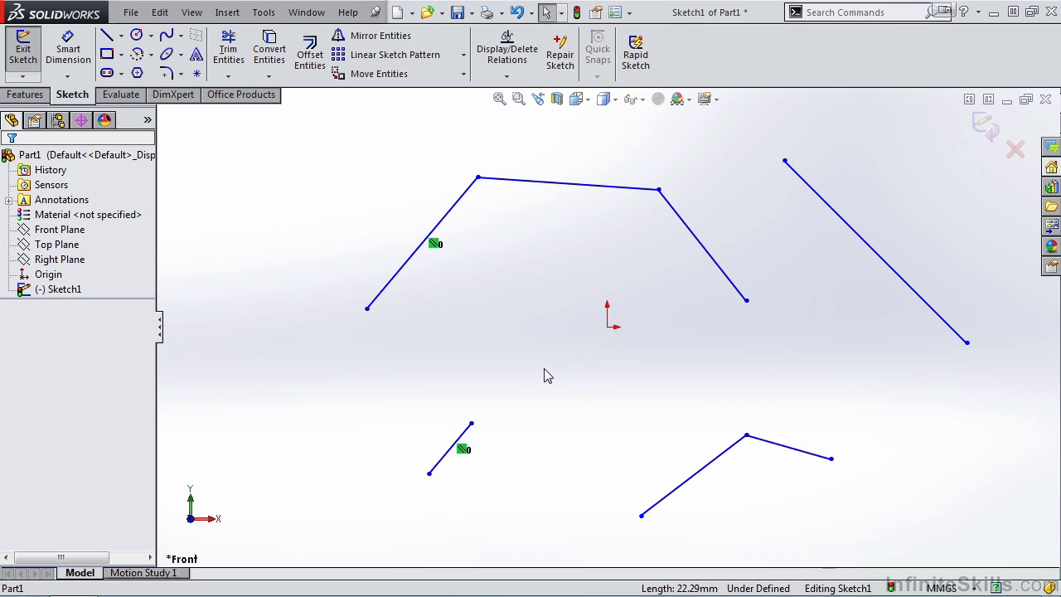
Window-select only the arch's right, down-sloping leg and delete it
{"action": "left_click_drag", "start_coordinate": [543, 368], "coordinate": [846, 147]}
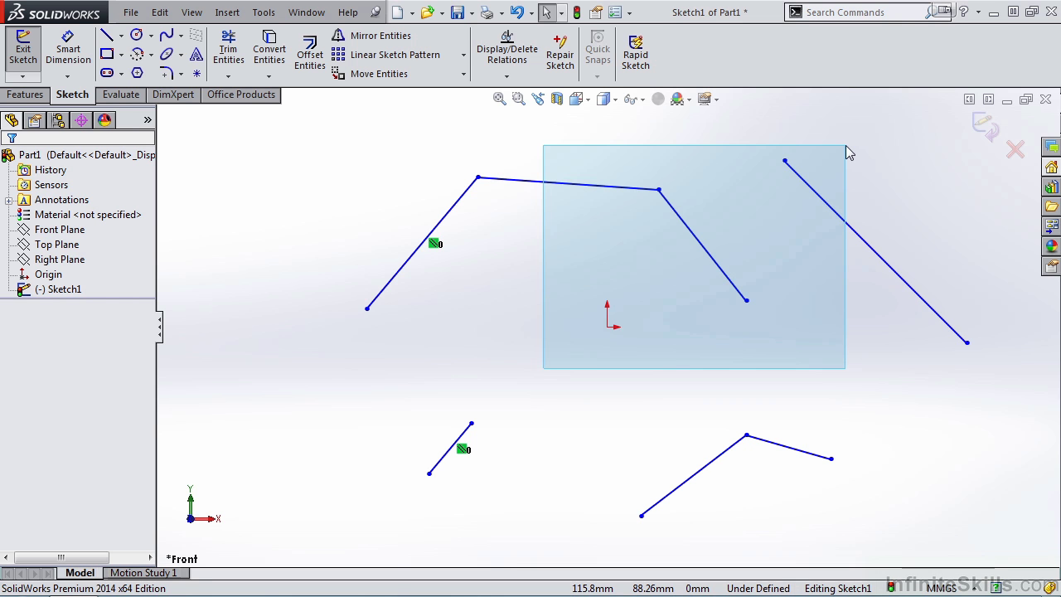
{"action": "mouse_move", "coordinate": [845, 147]}
{"action": "left_mouse_down"}
{"action": "mouse_move", "coordinate": [764, 233]}
{"action": "mouse_move", "coordinate": [851, 139]}
{"action": "left_mouse_up"}
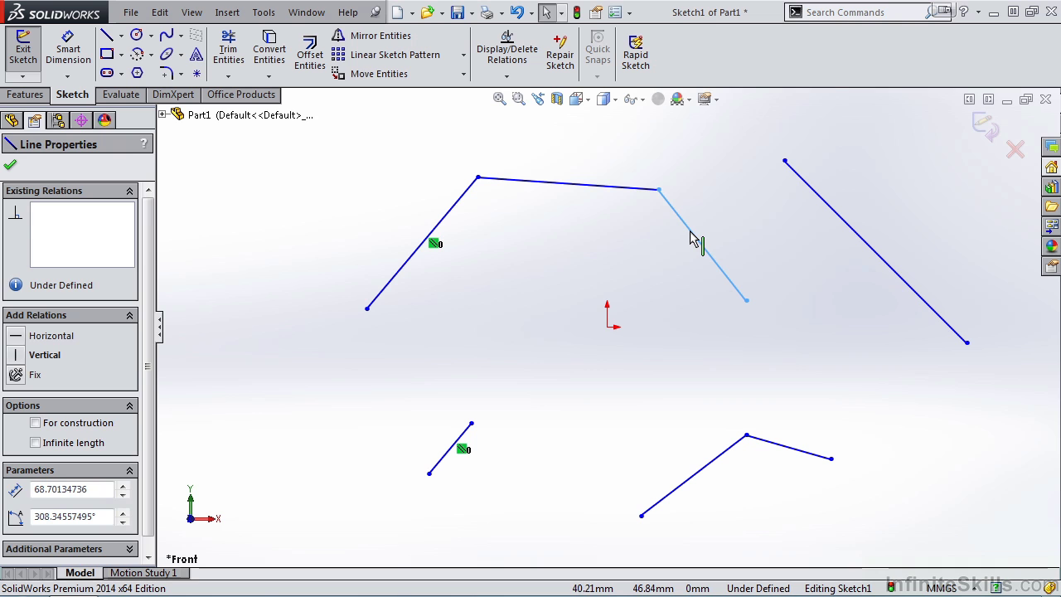
{"action": "key", "text": "Delete"}
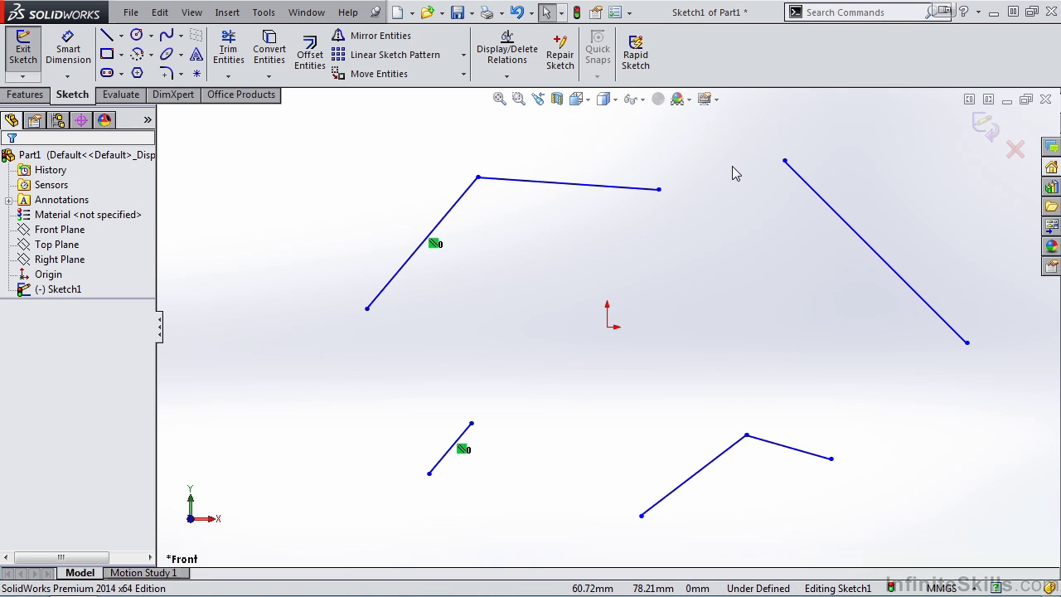
Crossing-select the two remaining arch lines above the origin and delete them
{"action": "left_click_drag", "start_coordinate": [732, 166], "coordinate": [420, 352]}
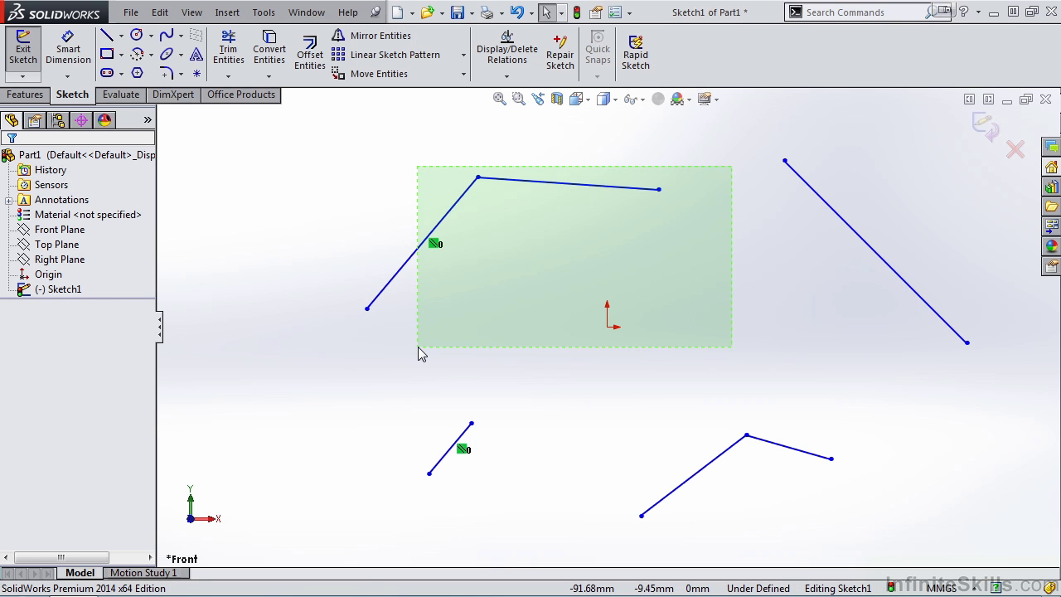
{"action": "mouse_move", "coordinate": [420, 353]}
{"action": "left_mouse_down"}
{"action": "mouse_move", "coordinate": [505, 182]}
{"action": "mouse_move", "coordinate": [468, 286]}
{"action": "mouse_move", "coordinate": [412, 362]}
{"action": "mouse_move", "coordinate": [420, 247]}
{"action": "mouse_move", "coordinate": [438, 233]}
{"action": "mouse_move", "coordinate": [413, 360]}
{"action": "left_mouse_up"}
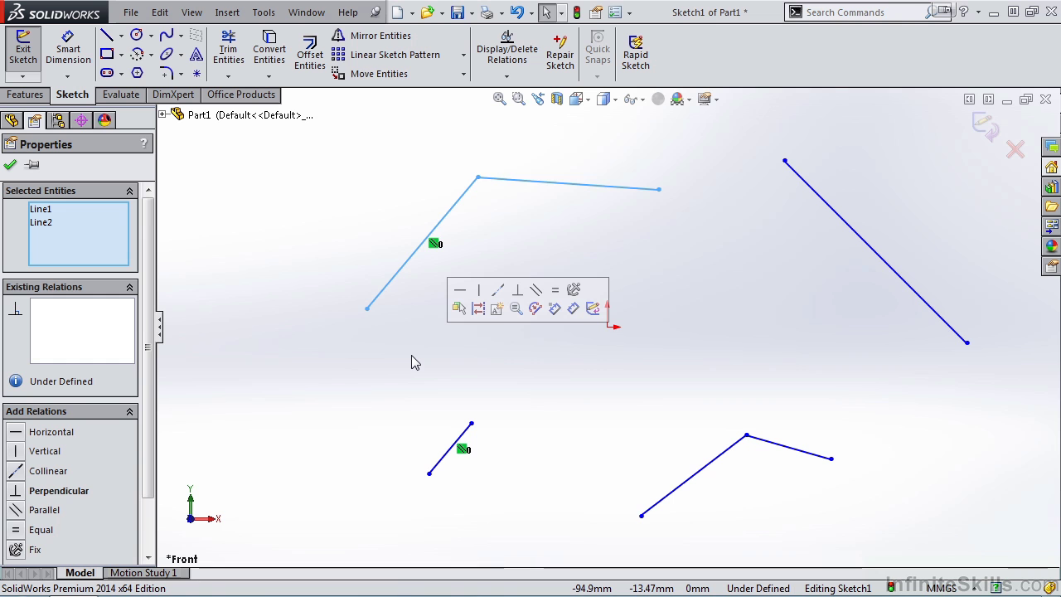
{"action": "left_click", "coordinate": [415, 361]}
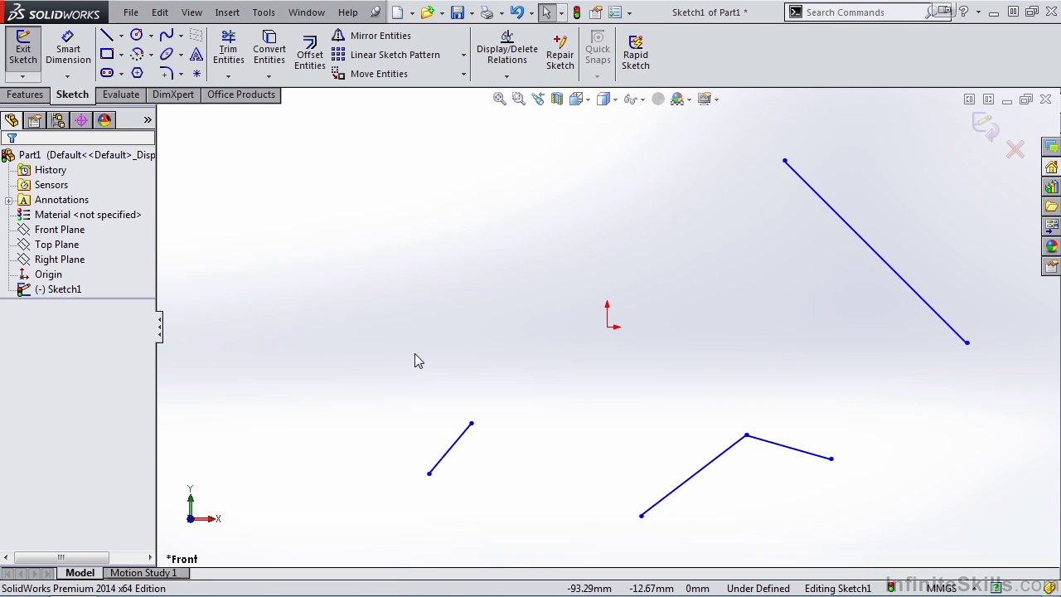